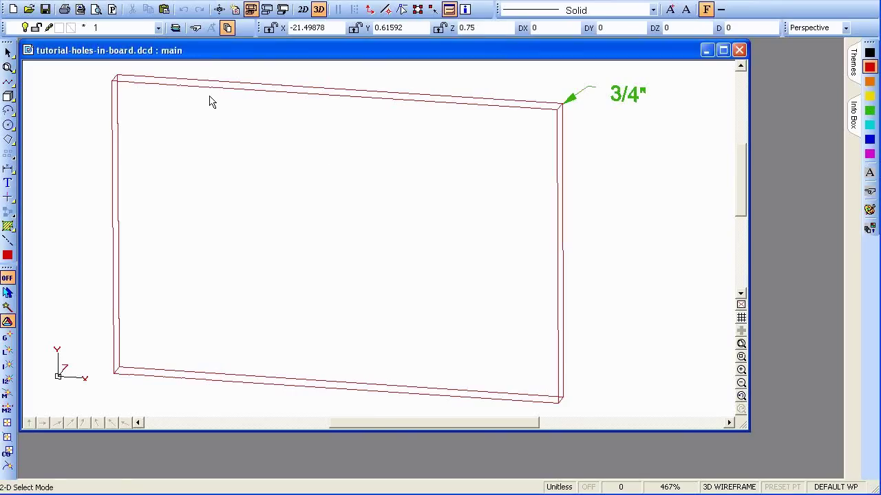
- Review the Grid tab in the Options dialog and close it with OK
key("alt+o")
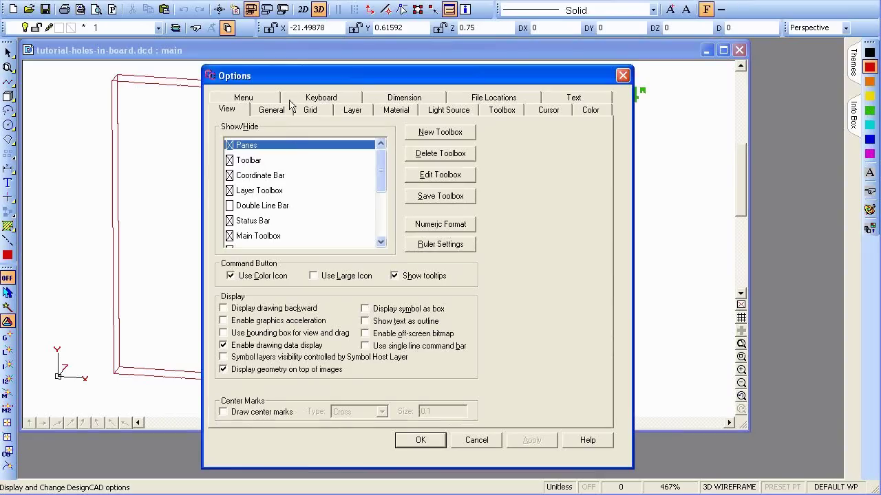
left_click(309, 111)
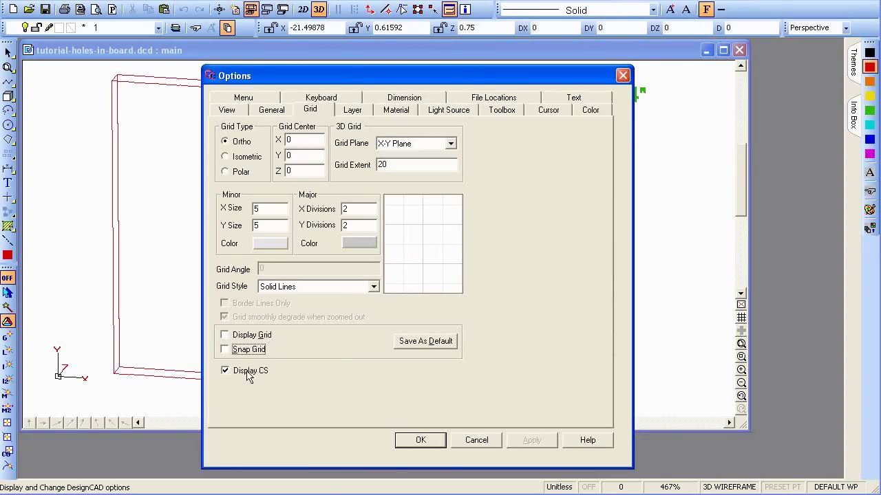
left_click(274, 111)
left_click(305, 113)
left_click(416, 440)
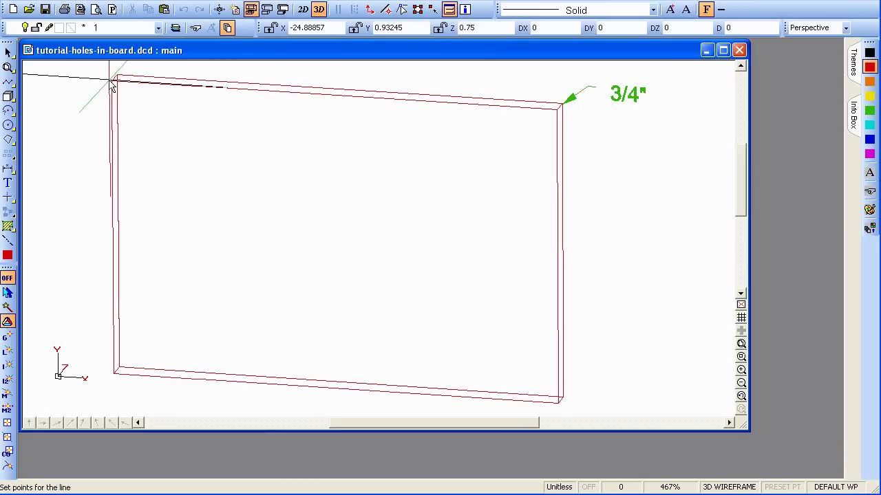
- Set the drawing colour to green and draw a line along the board's top edge
left_click(869, 111)
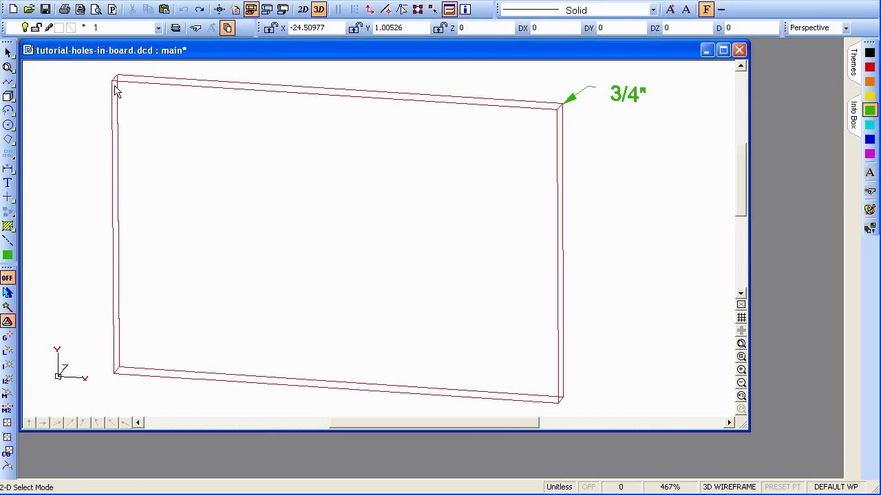
key("l")
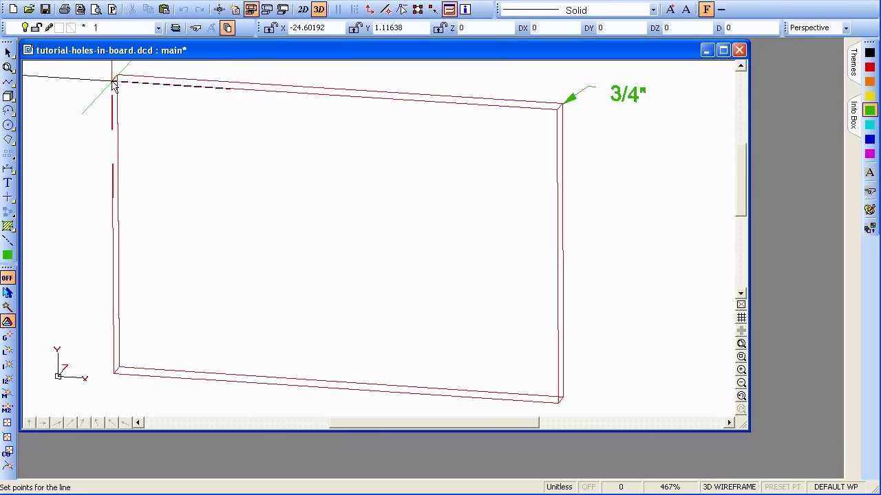
left_click(113, 78)
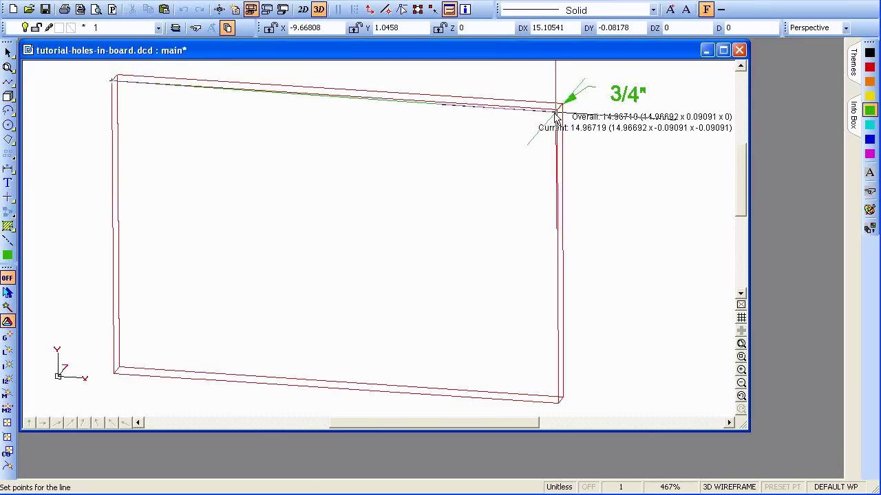
left_click(557, 110)
right_click(560, 115)
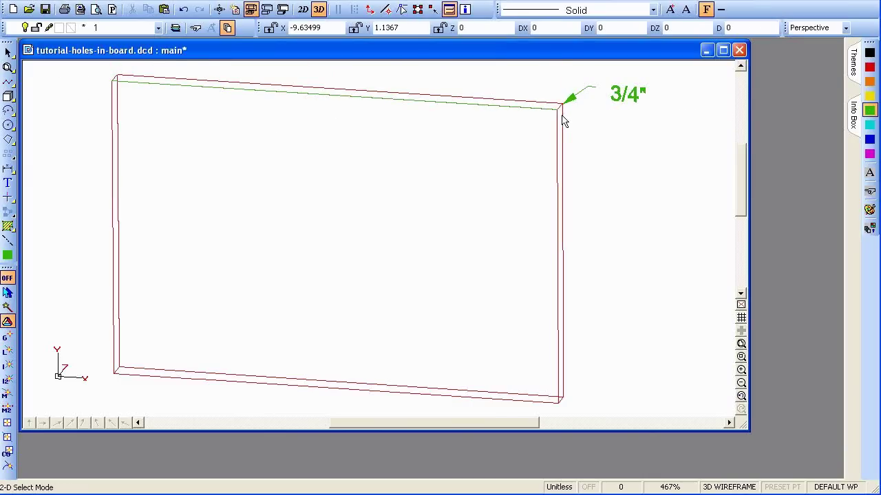
- Draw a second green line down the board's right edge, corner to corner
key("space")
left_click(560, 110)
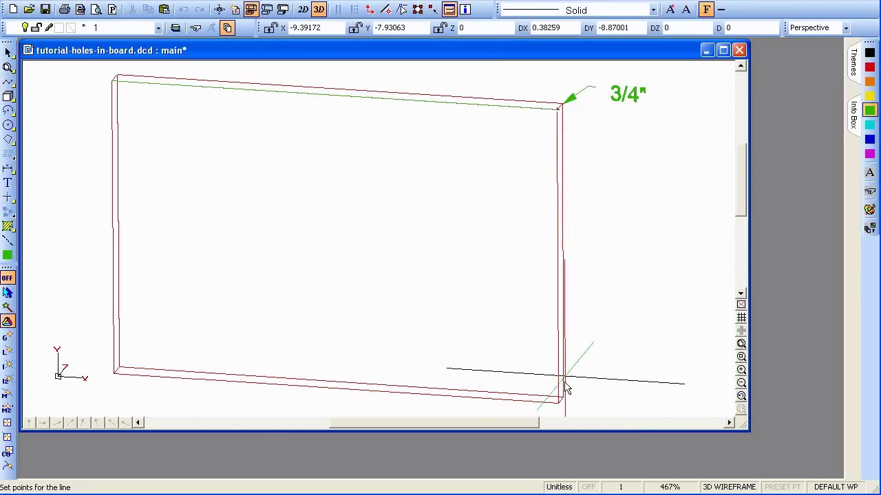
left_click(558, 403)
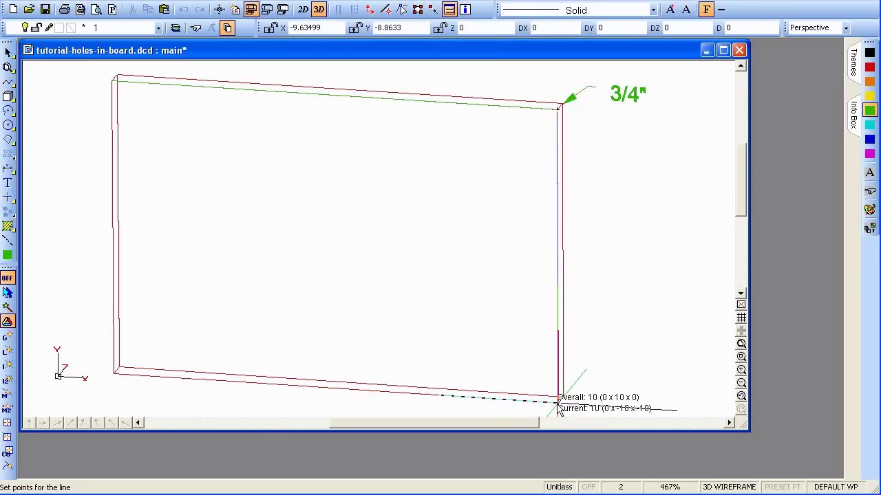
key("Return")
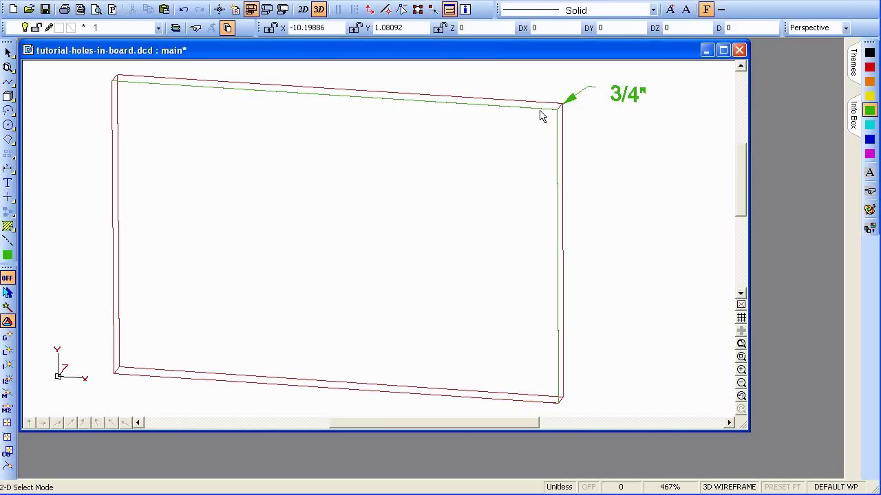
- Move the green top-edge line down by DY -3.5 from the top-right corner reference point
left_click(541, 112)
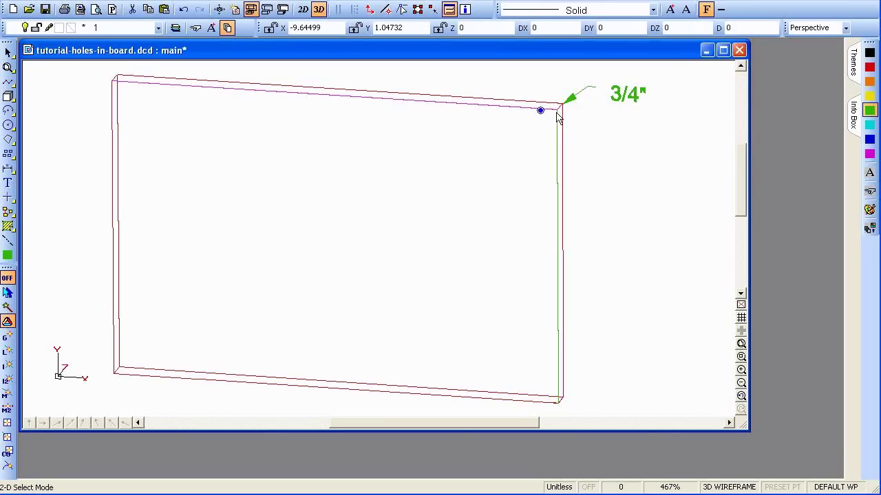
left_click(556, 113)
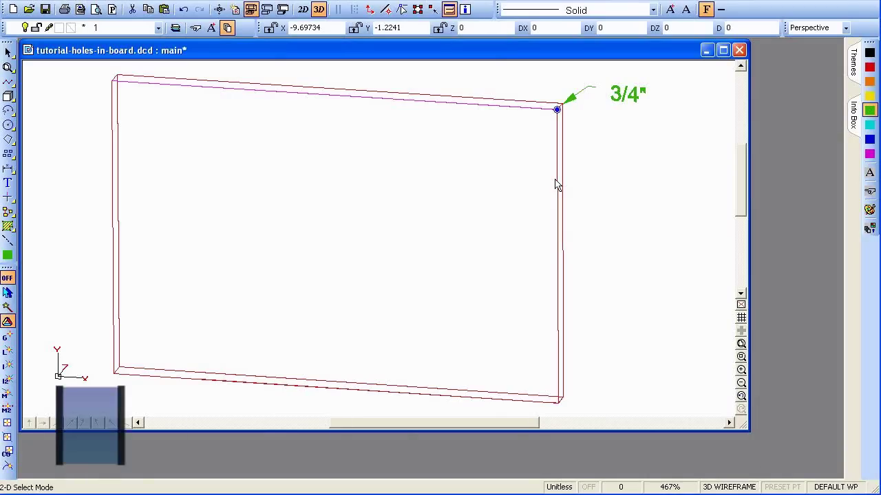
key("m")
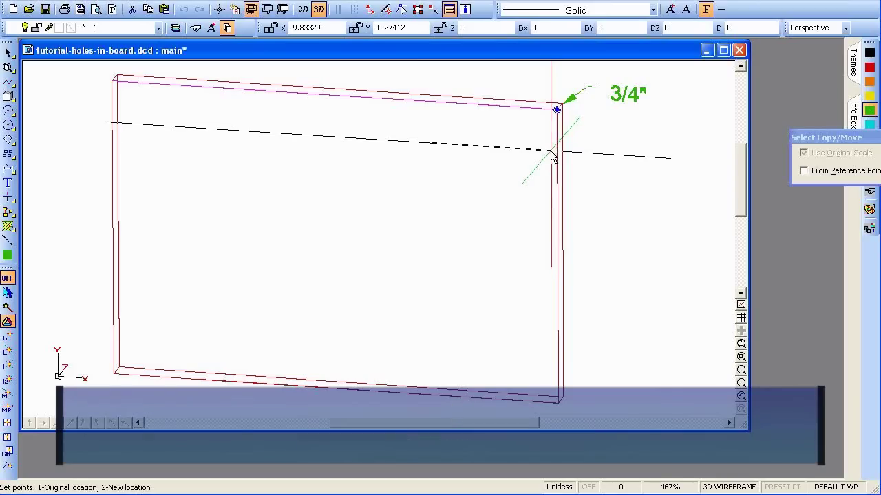
key("'")
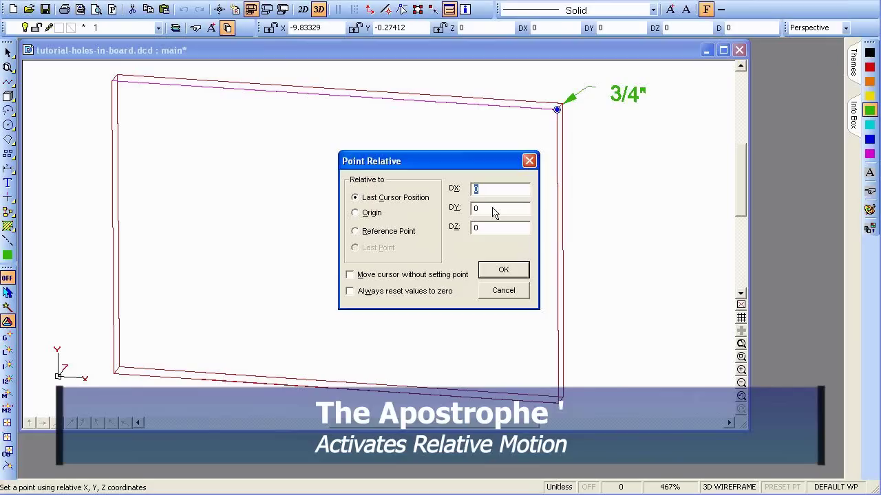
key("Tab")
type("-3.5")
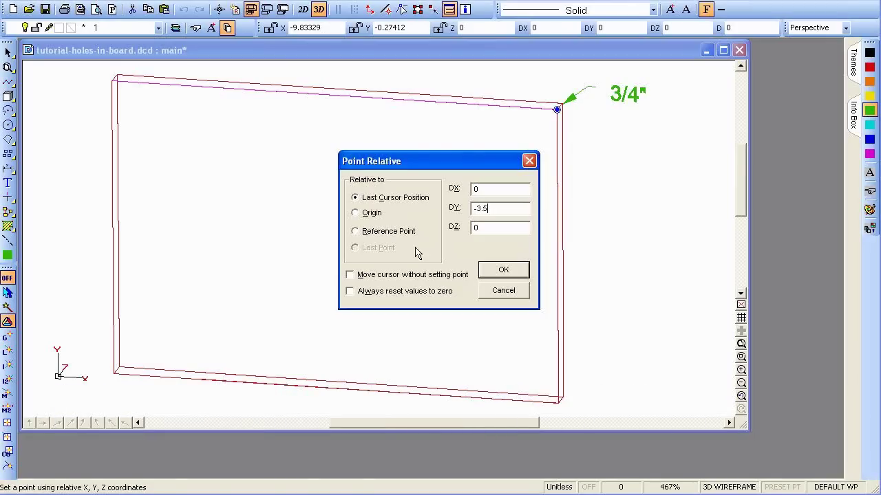
left_click(387, 232)
left_click(502, 270)
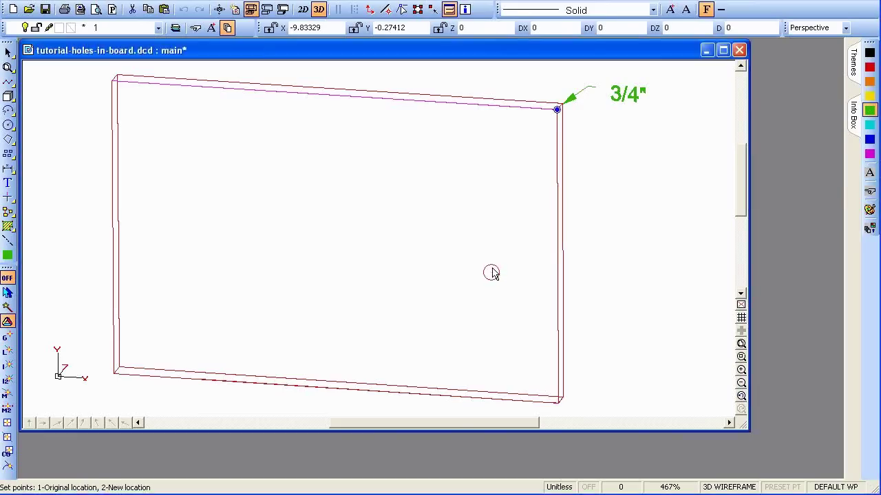
left_click(557, 109)
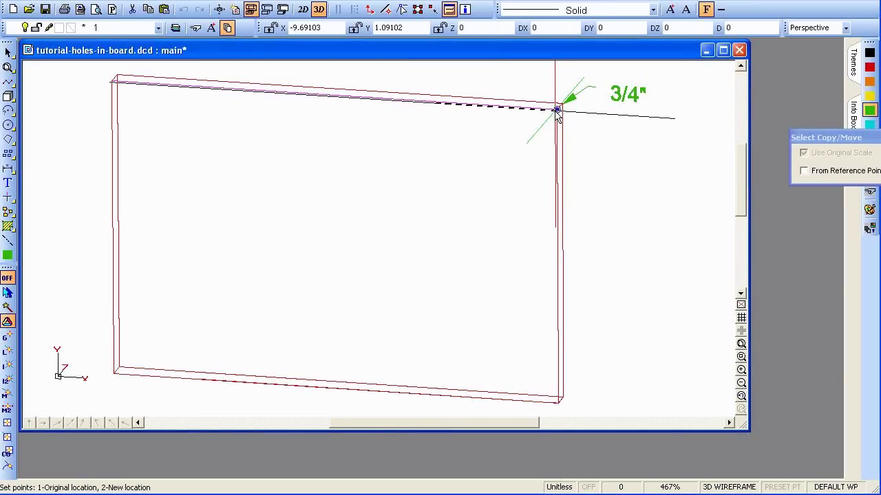
left_click(557, 213)
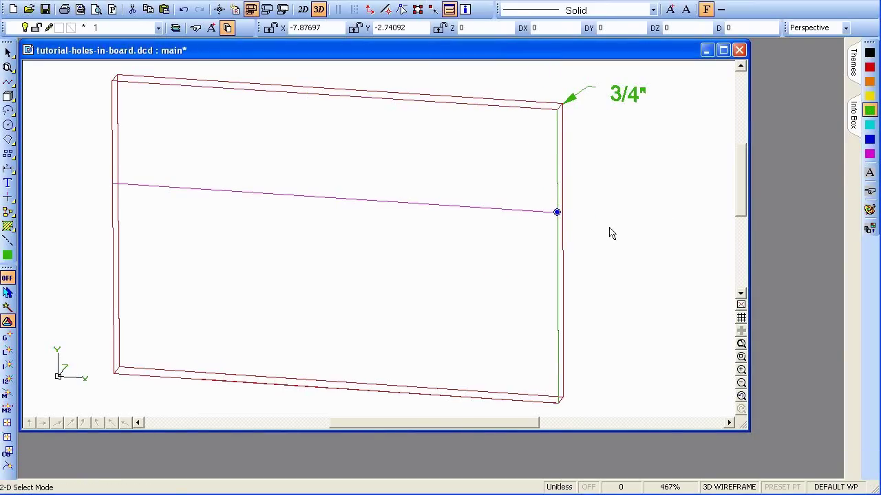
left_click(556, 148)
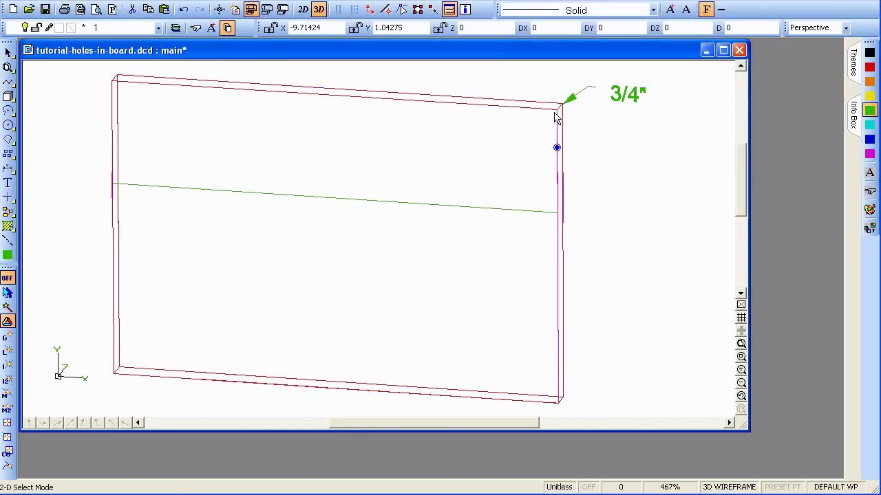
- Move the green right-edge line 4 units left so it crosses the horizontal line
left_click(556, 111)
key("m")
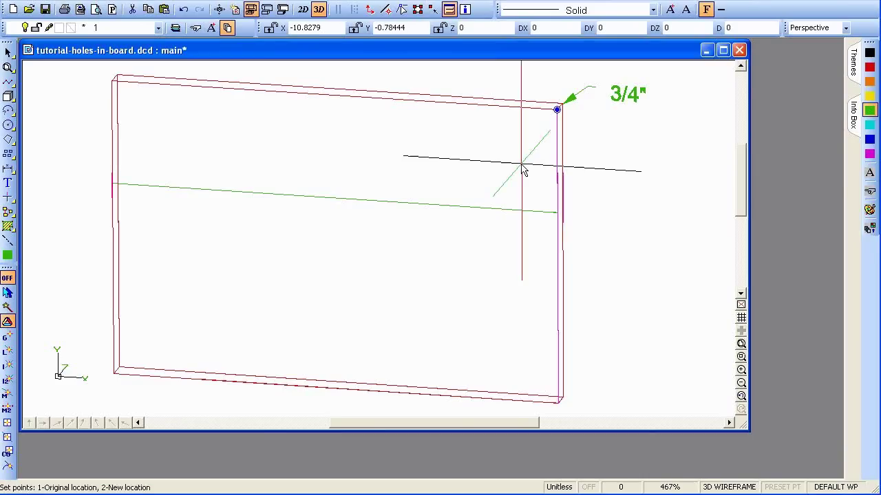
key("r")
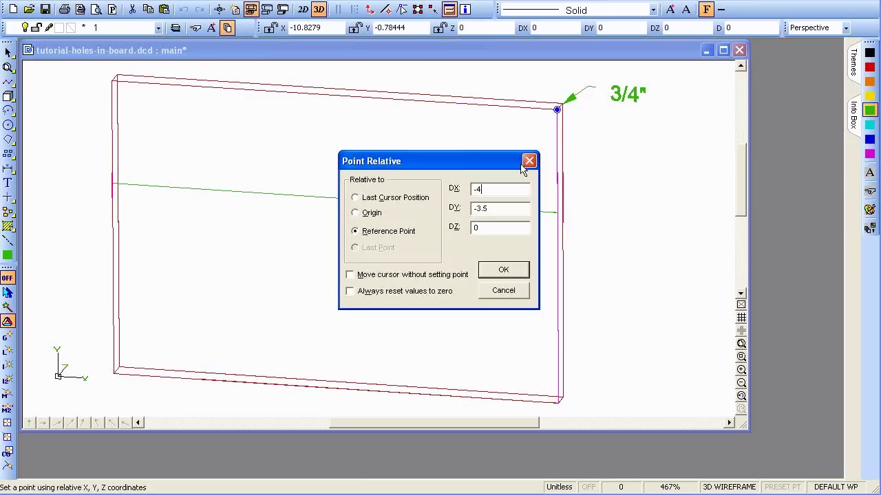
key("Tab")
type("0")
left_click(522, 165)
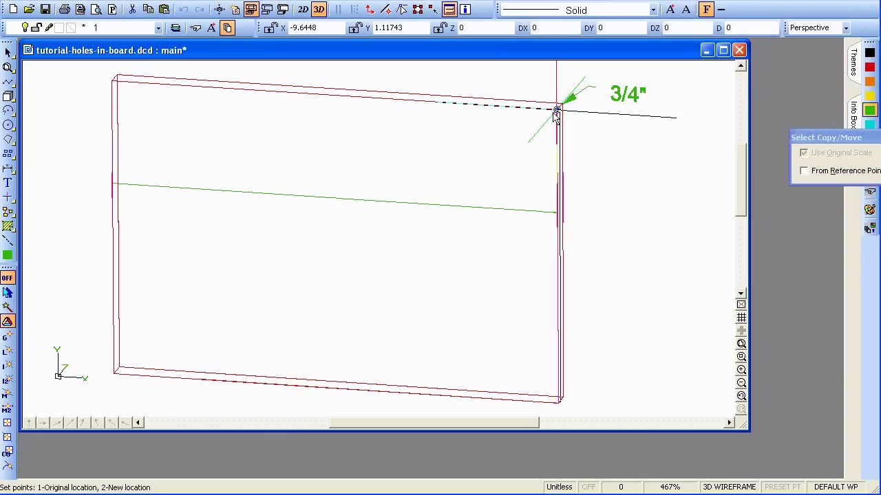
left_click(557, 109)
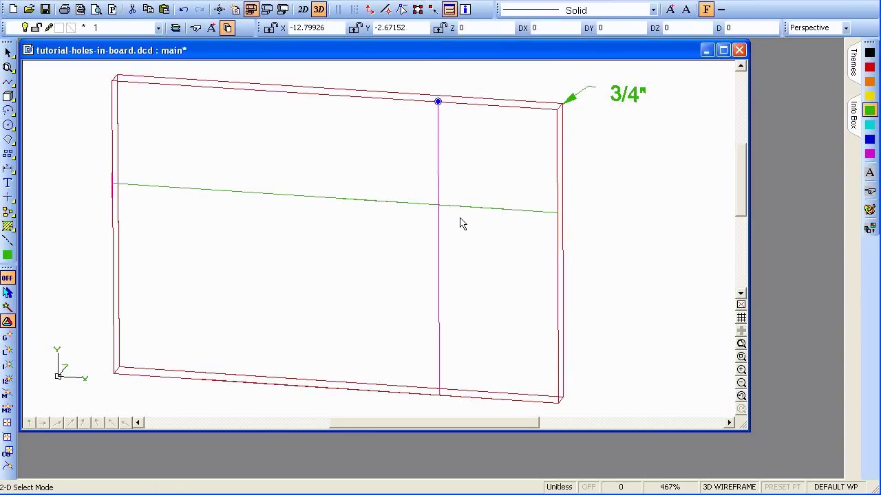
- Start a cylinder centred on the line intersection, with radius point offset DX .5/2 (0.25)
left_click(7, 98)
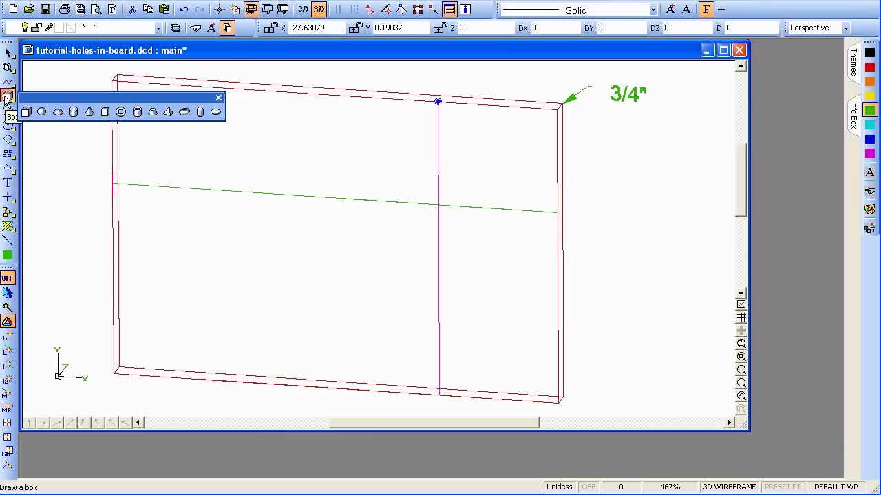
left_click(73, 114)
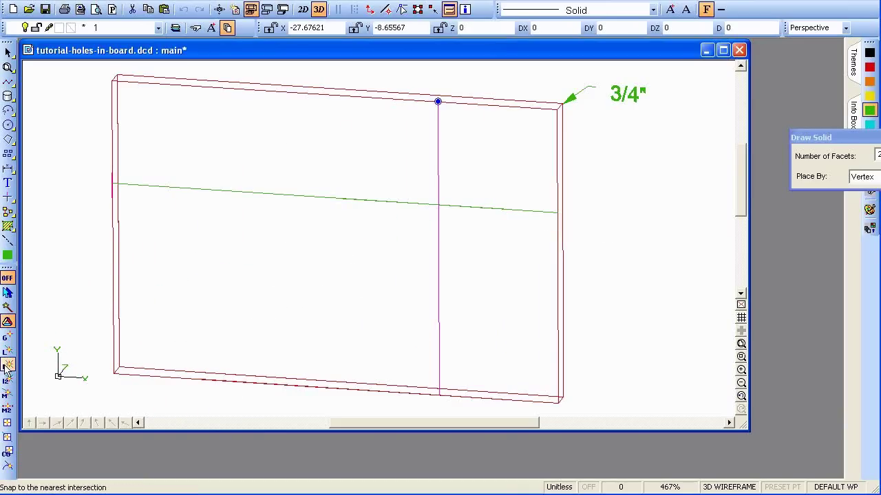
left_click(7, 365)
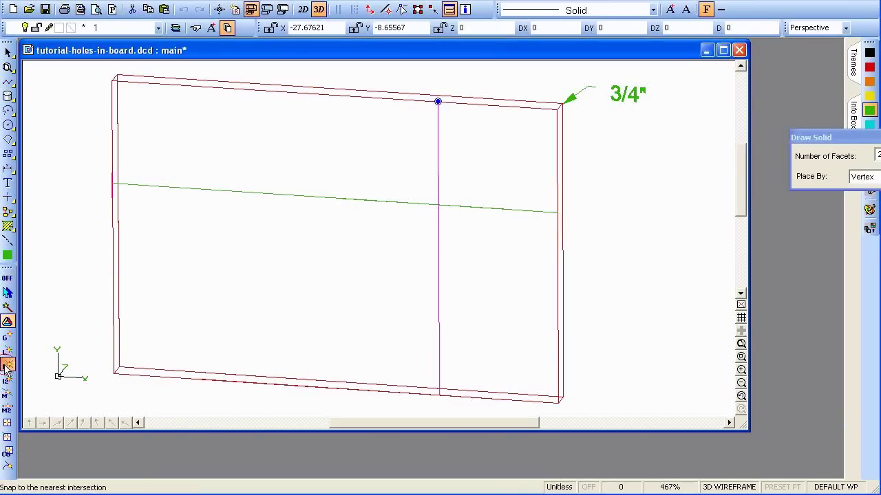
left_click(440, 208)
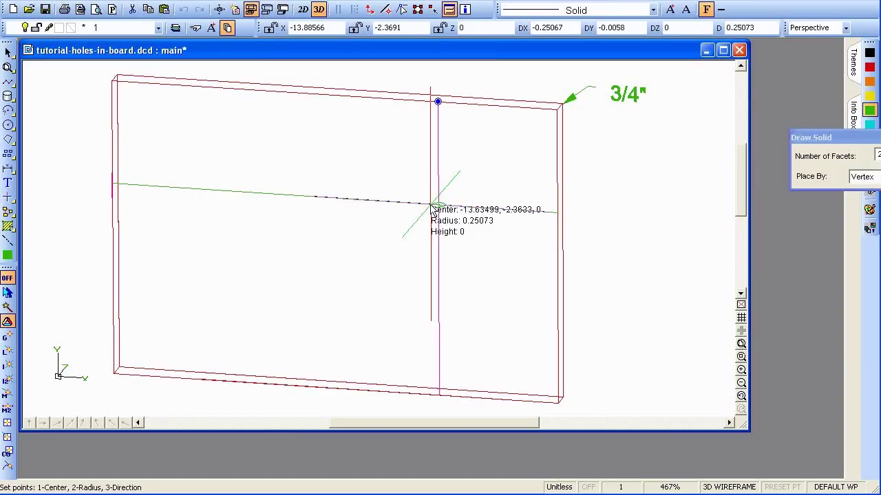
key("apostrophe")
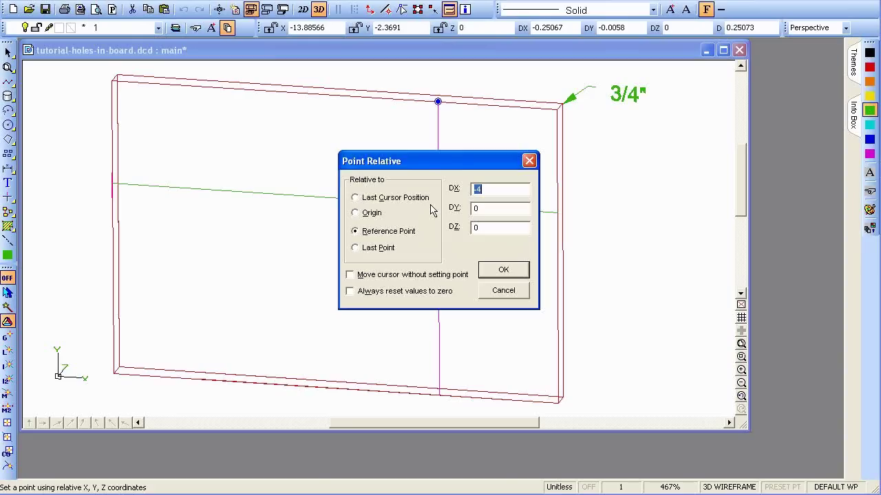
left_click(374, 250)
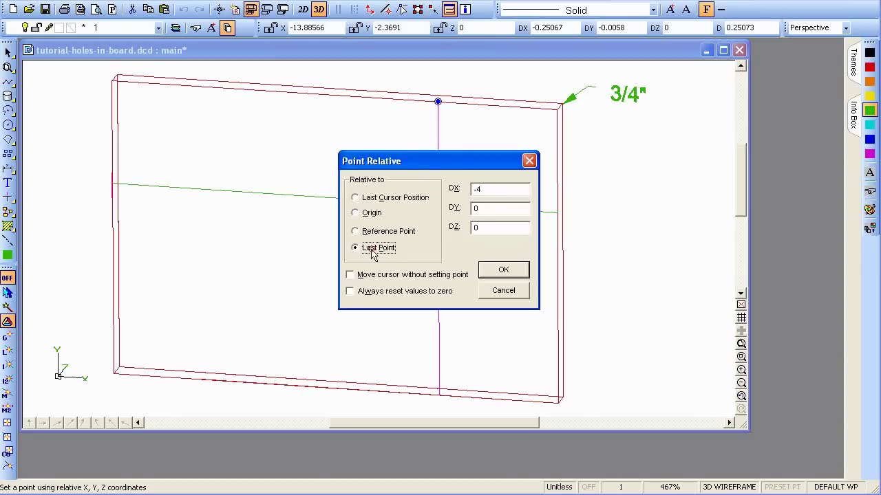
left_click(493, 191)
type(".5/2")
key("Tab")
- Confirm the 0.25 radius and give the cylinder a 0.5 depth to finish the first hole
left_click(502, 272)
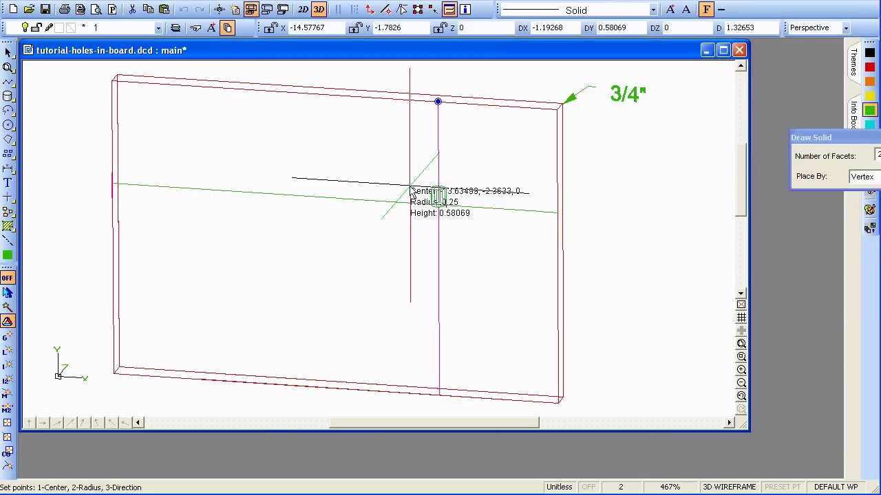
key("apostrophe")
type("0")
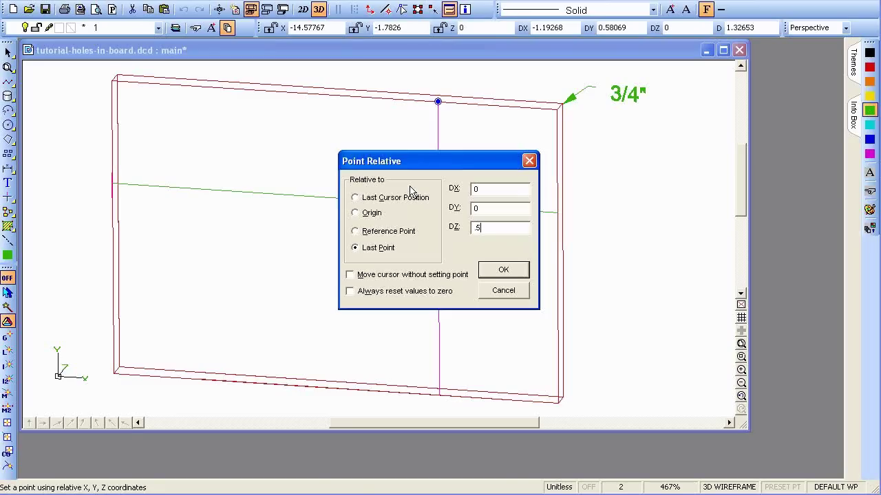
key("Return")
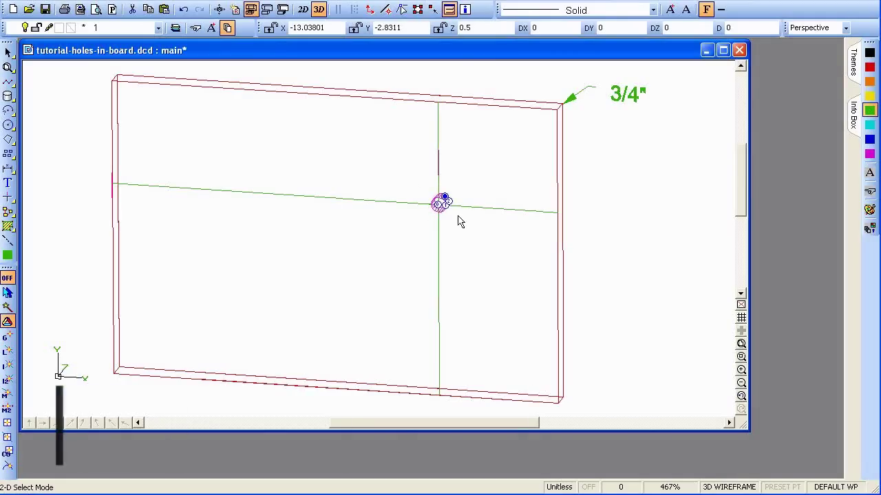
- Zoom in on the hole and start an array of the cylinder with 4 columns
key("z")
left_click(444, 212)
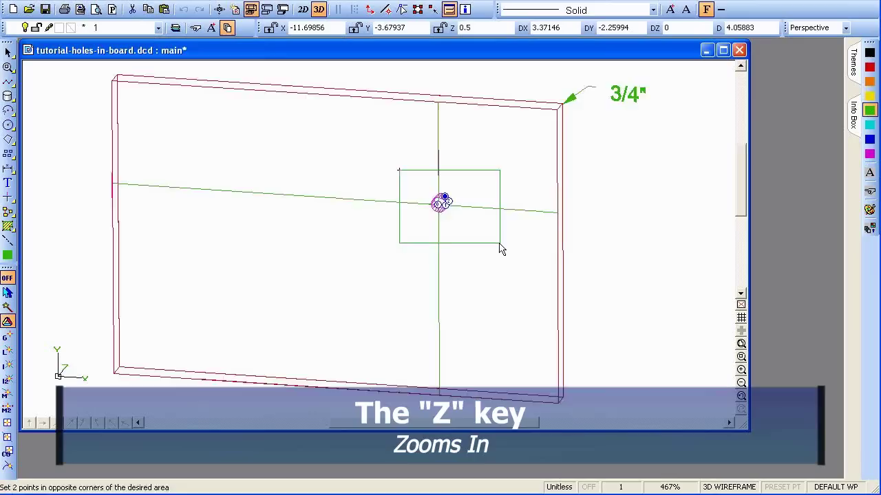
left_click(501, 245)
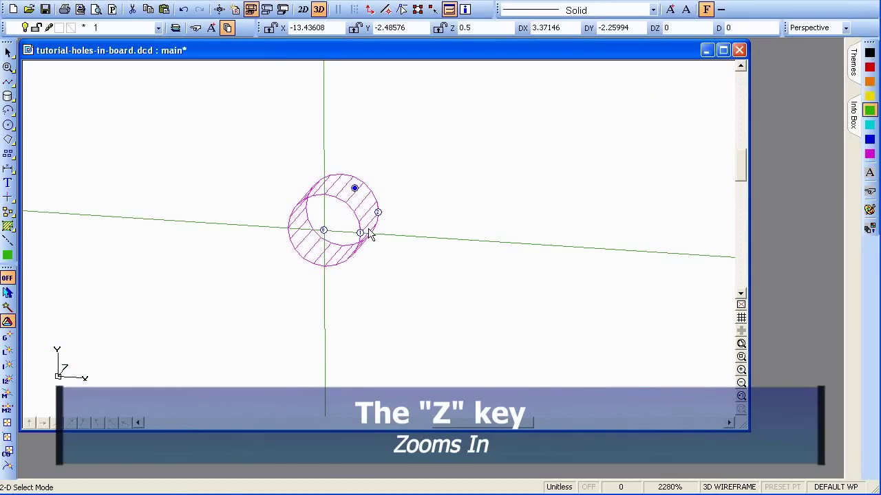
left_click(8, 154)
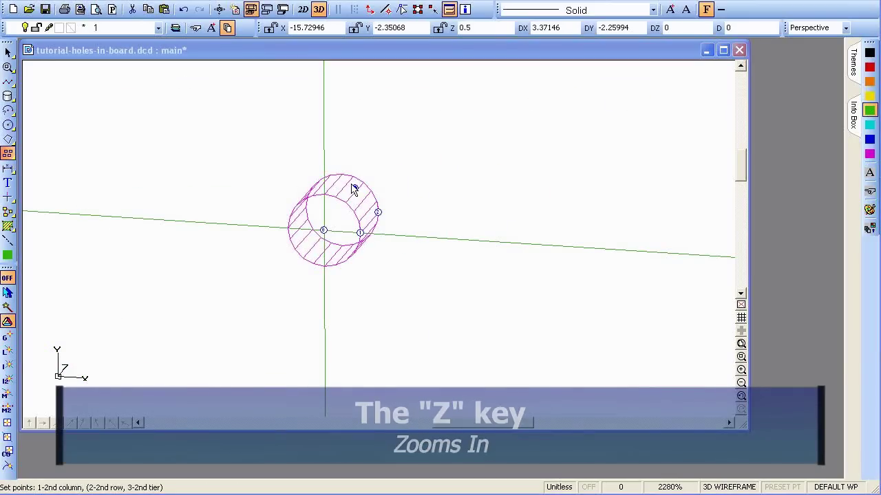
left_click(856, 170)
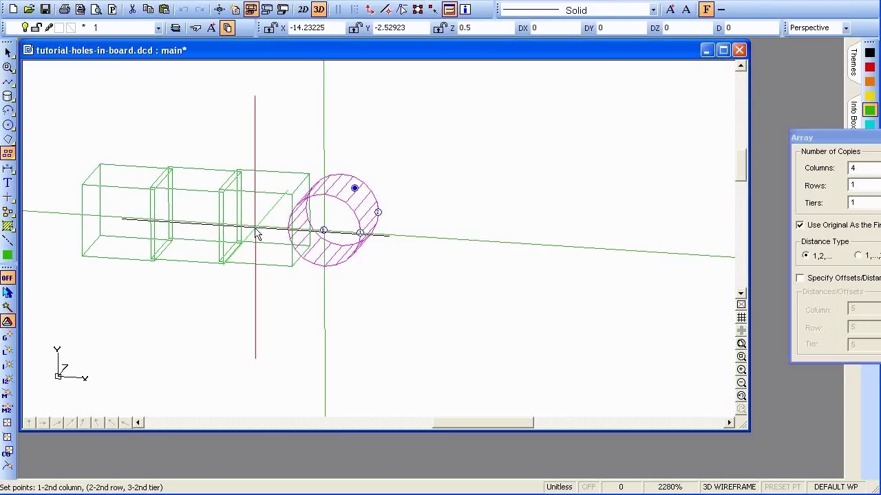
- Set the array spacing by offset so the four cylinders are 2 units apart
key("apostrophe")
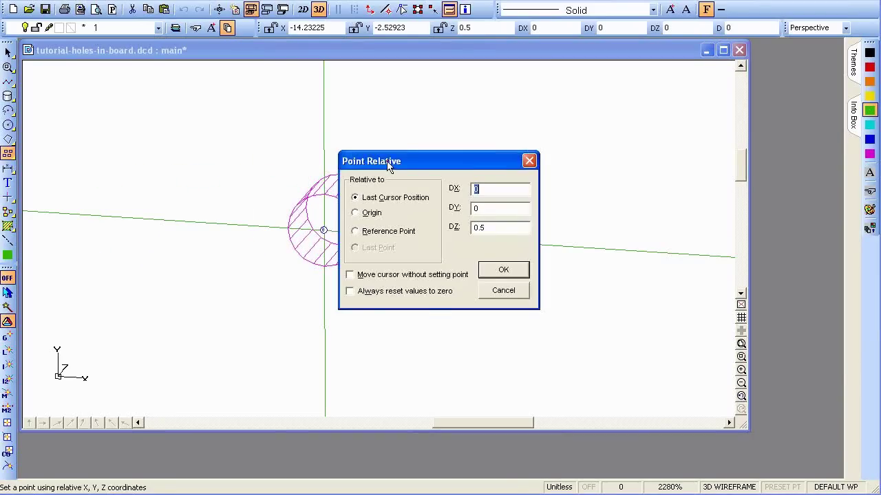
left_click_drag(388, 167, 483, 159)
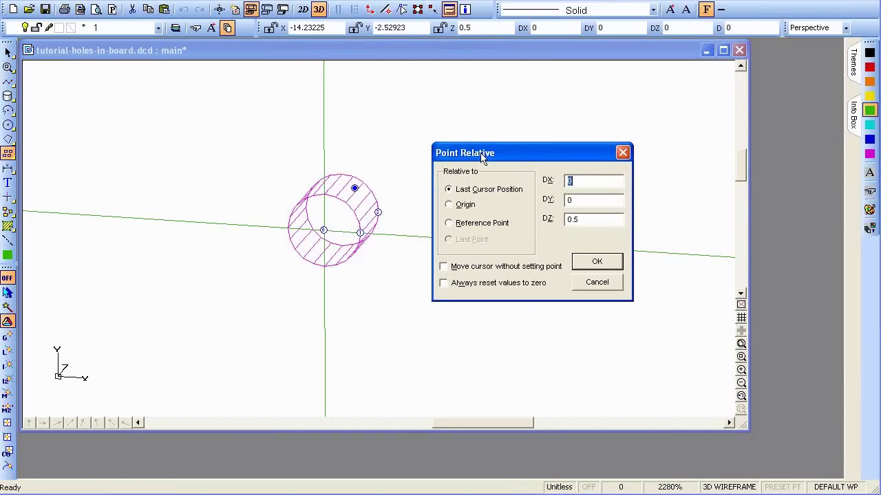
key("Tab")
type("0")
left_click(474, 224)
left_click(587, 261)
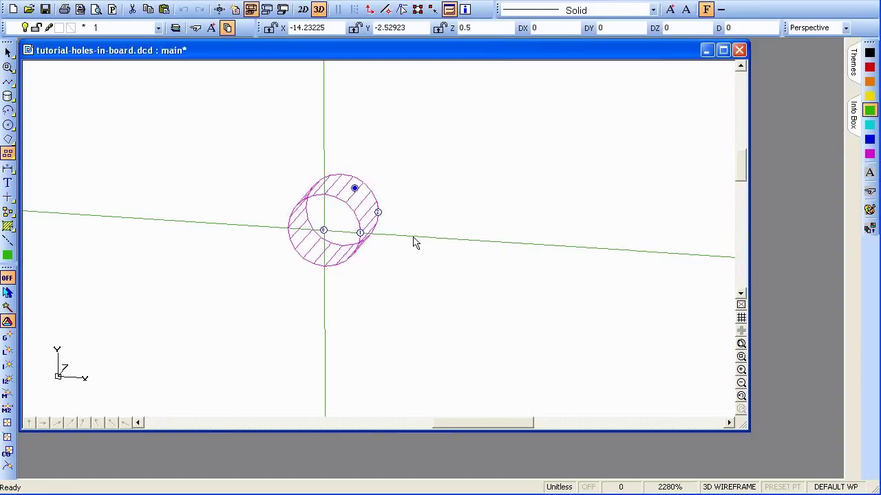
left_click(322, 232)
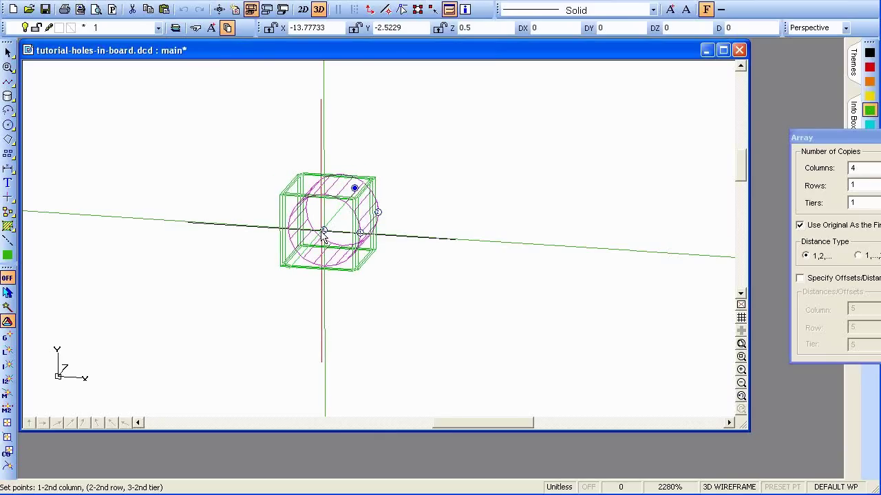
left_click(34, 218)
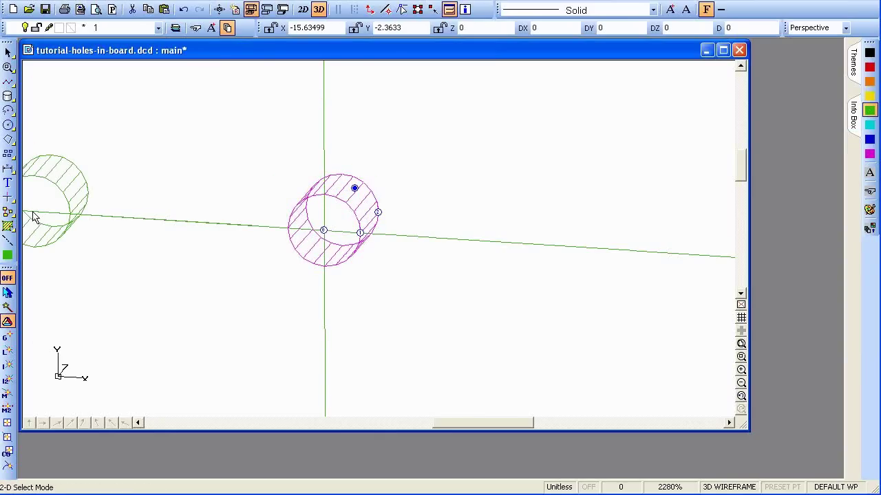
- Zoom out to the whole board and join the fourth and third hole cylinders
key("Home")
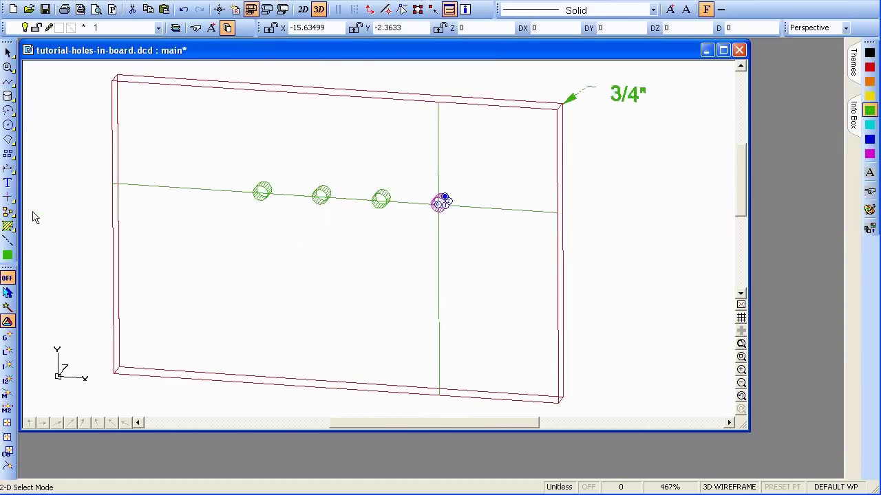
left_click(464, 223)
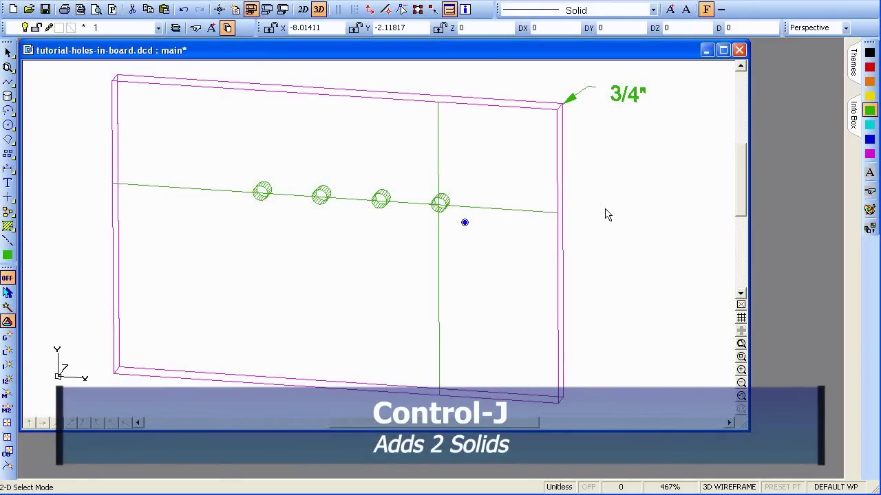
key("ctrl+j")
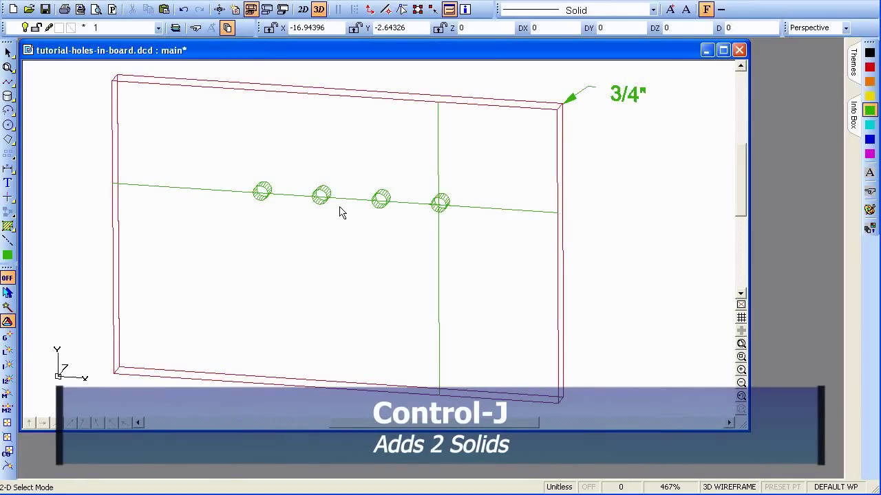
key("ctrl+j")
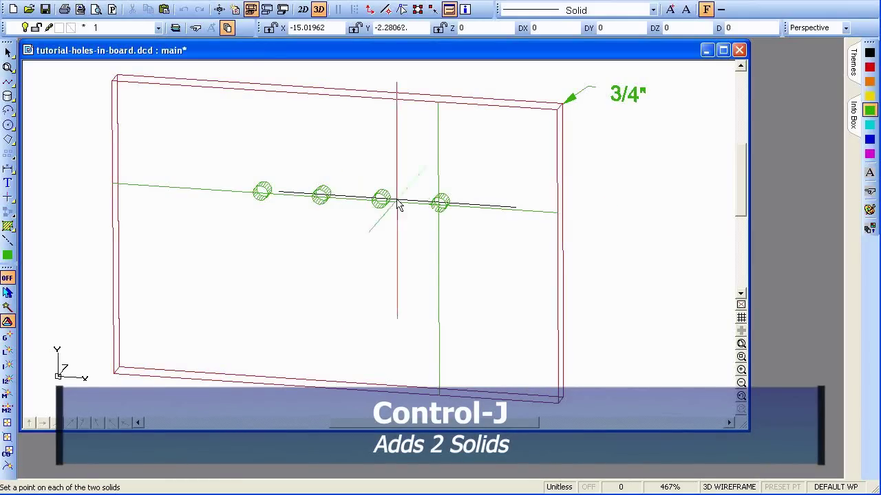
left_click(442, 204)
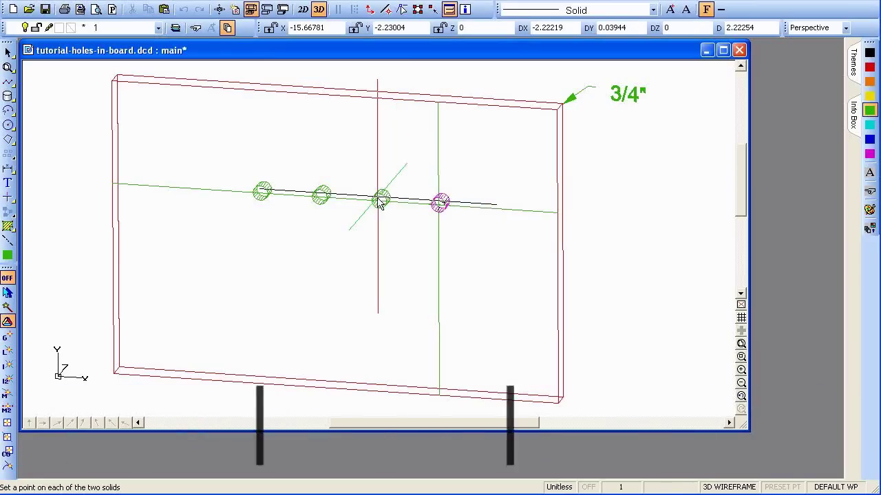
left_click(382, 200)
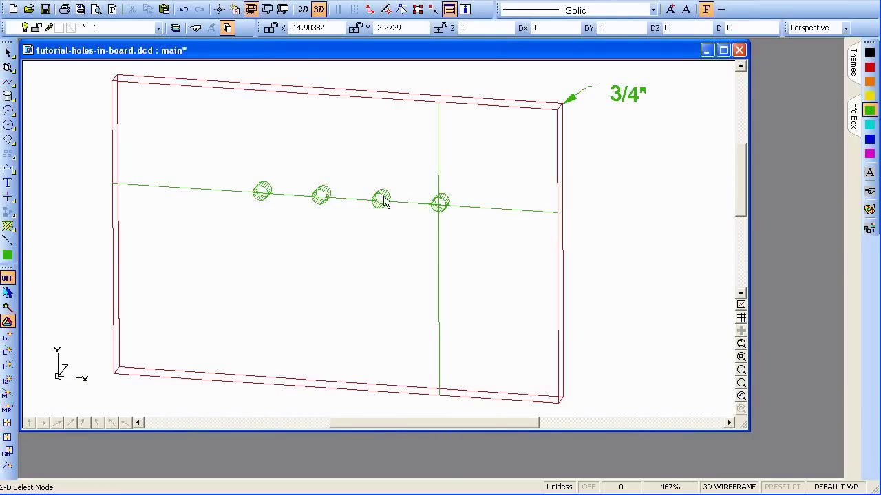
- Join the second and first holes onto the rest and select the combined solid
key("ctrl+j")
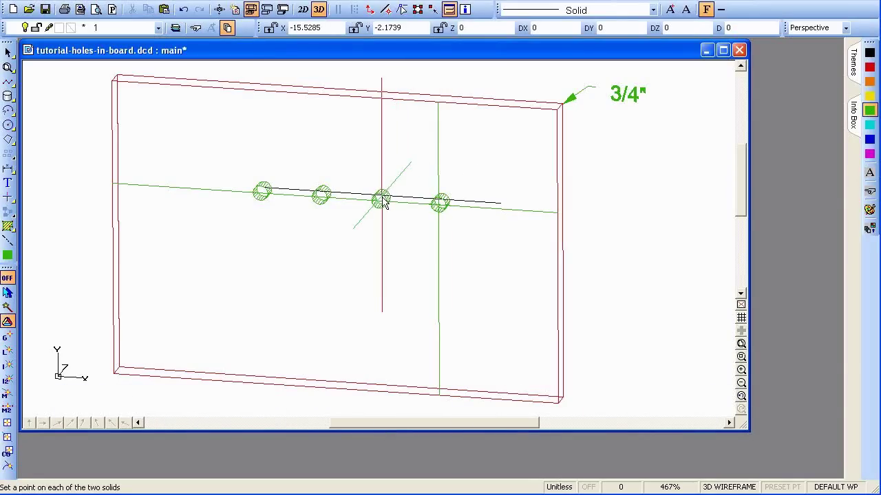
left_click(383, 199)
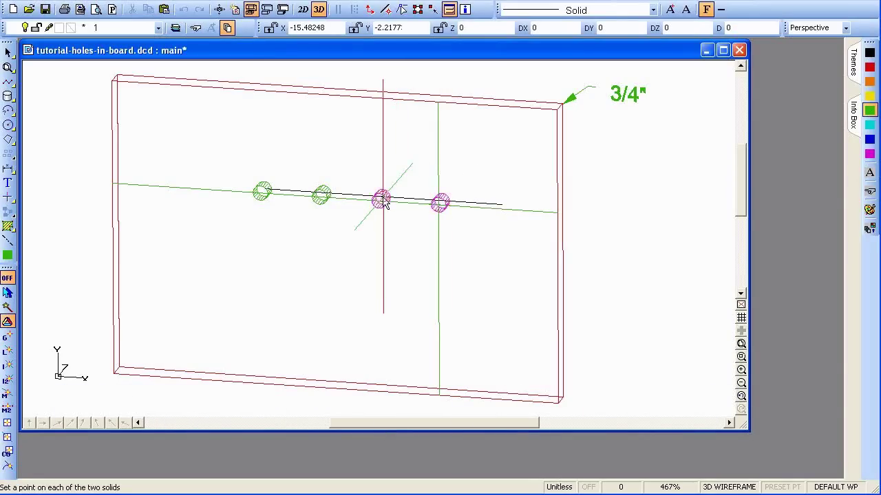
left_click(328, 198)
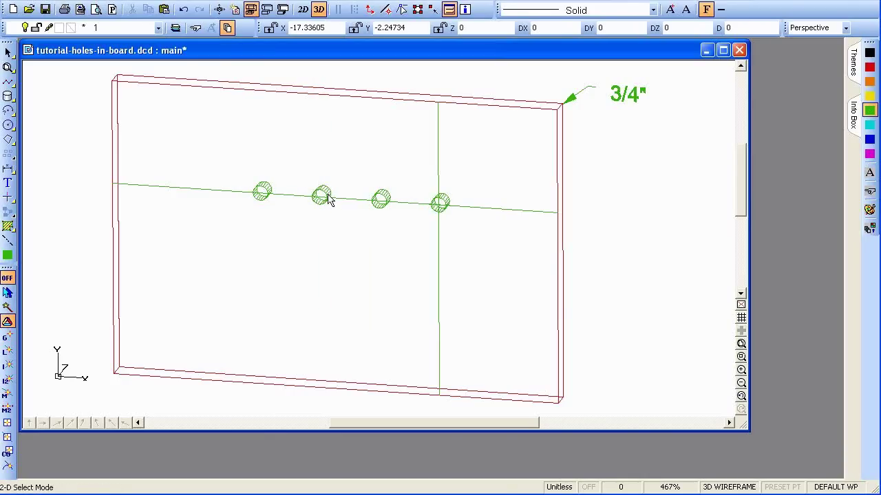
key("ctrl+j")
left_click(322, 196)
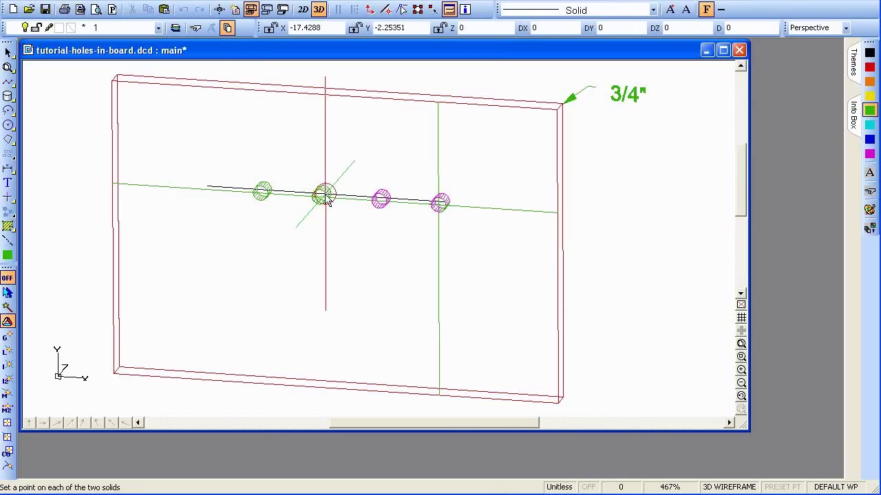
left_click(266, 194)
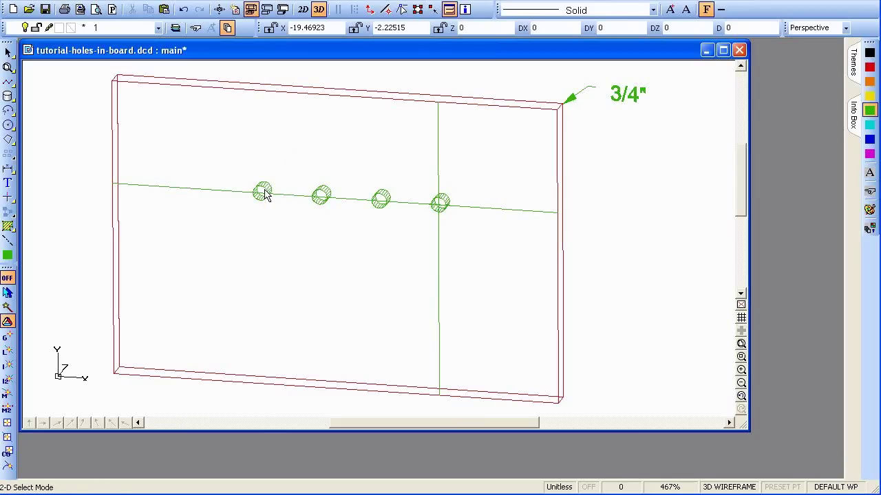
left_click(263, 192)
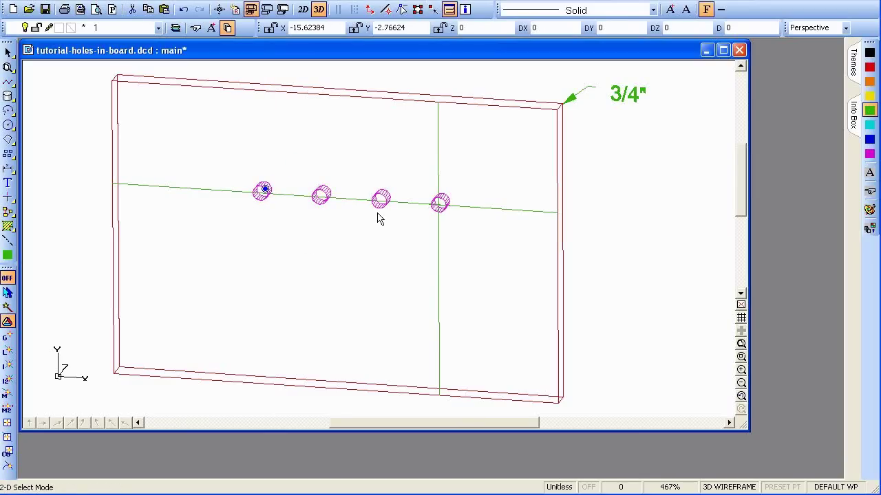
- Subtract the joined hole solid from the board with Solid Subtract (Shift+S)
key("shift+s")
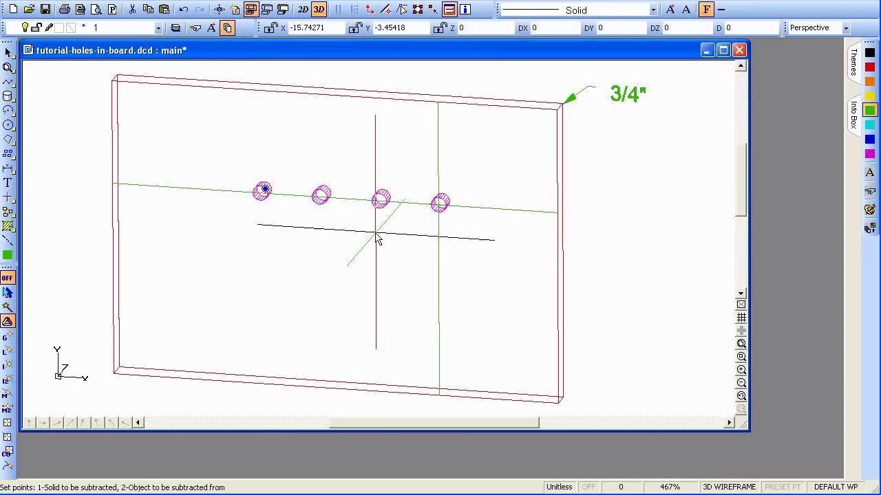
left_click(264, 191)
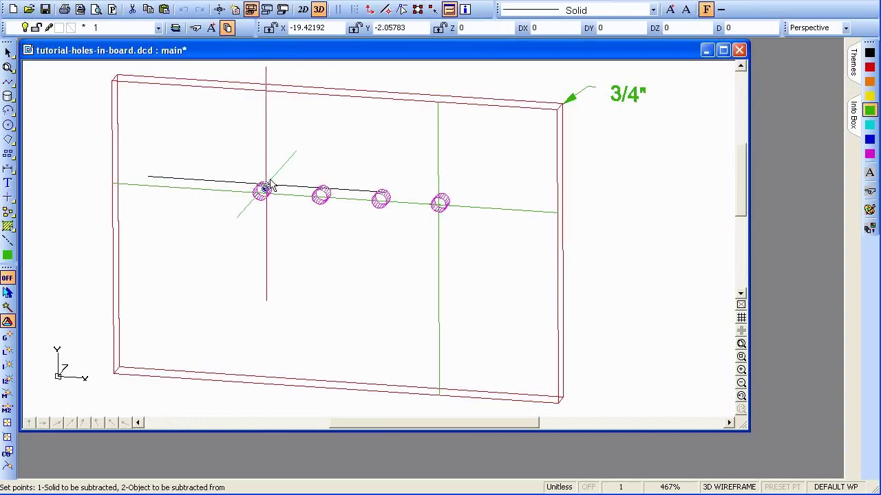
left_click(273, 126)
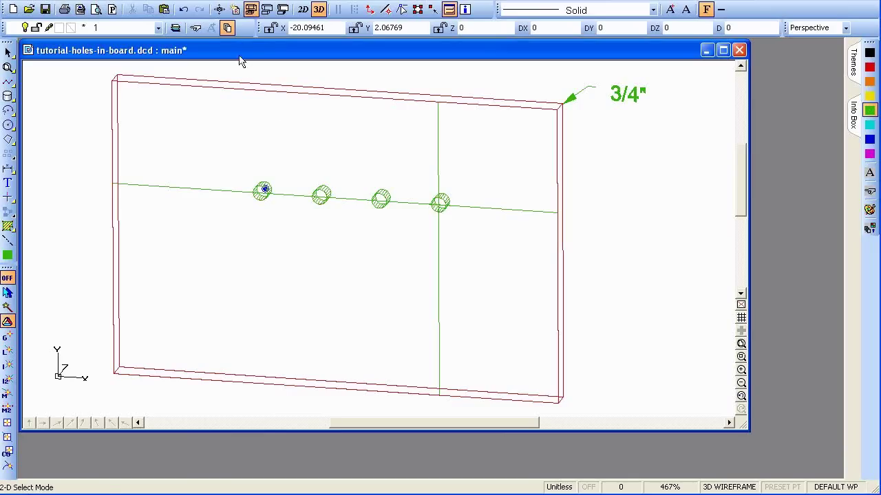
- Shade the drawing with graphics acceleration enabled in Shading Options
left_click(283, 11)
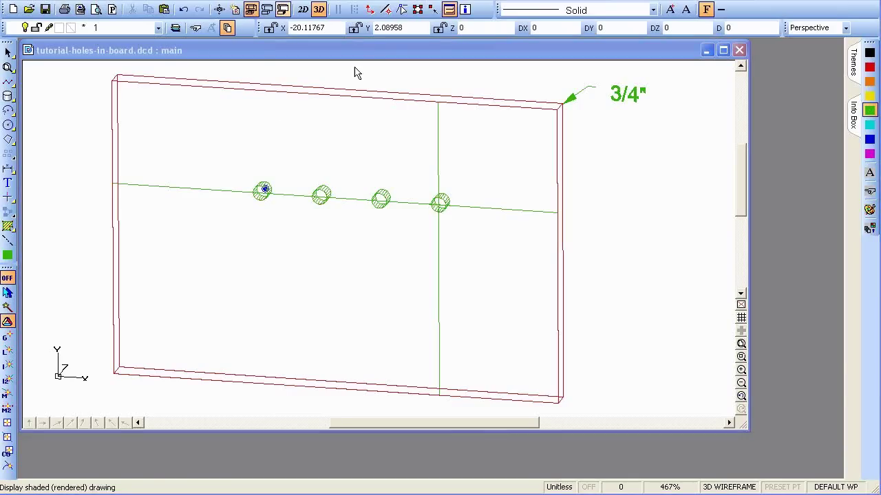
left_click(851, 378)
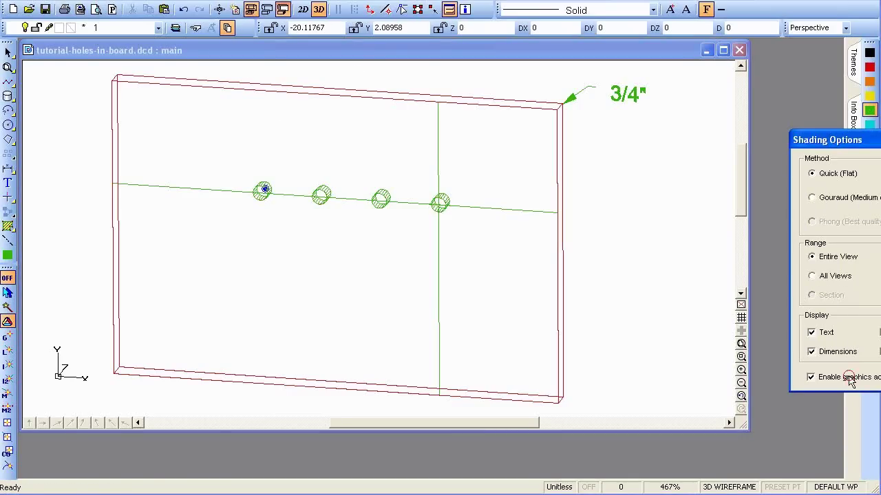
left_click_drag(880, 135, 657, 159)
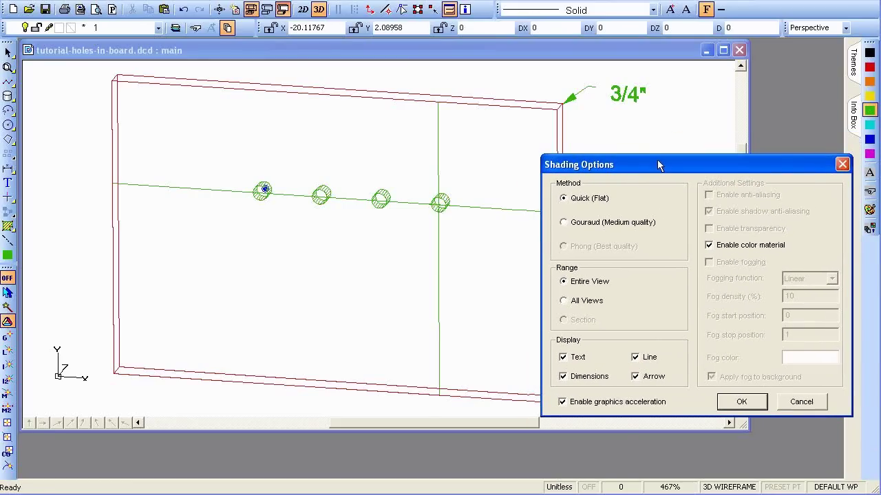
left_click(741, 403)
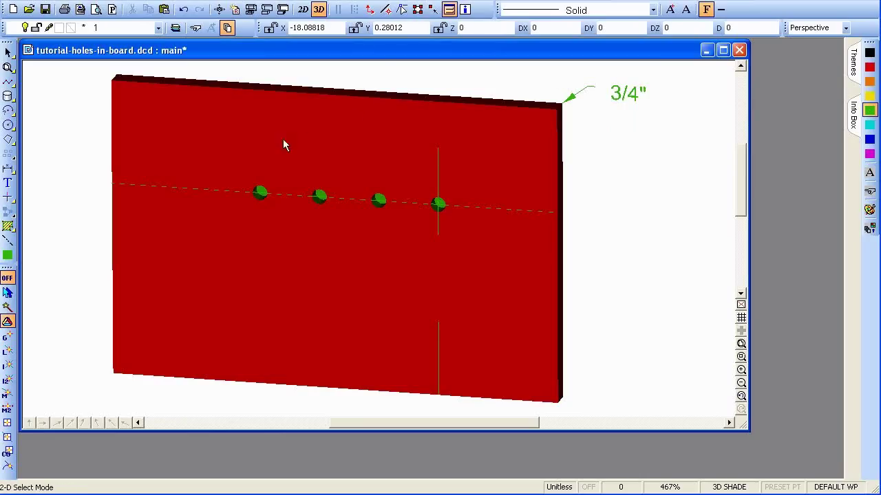
- Detach the View Toolbox into its own floating panel
key("v")
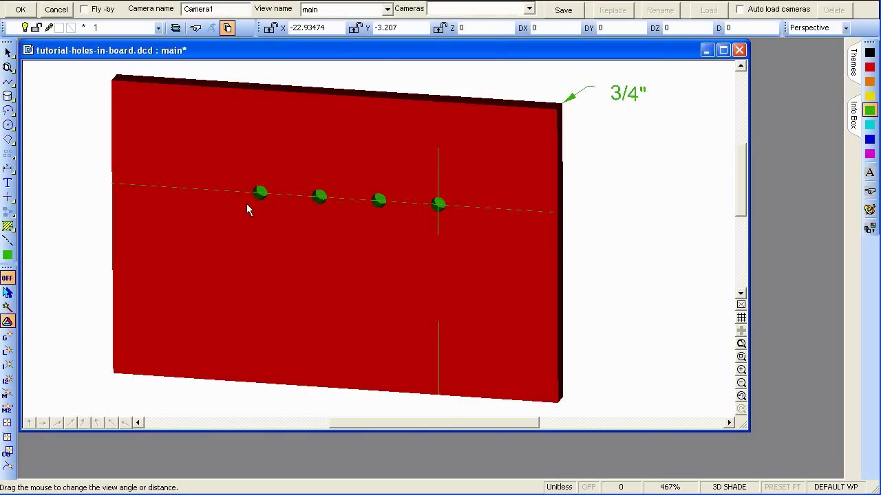
key("Escape")
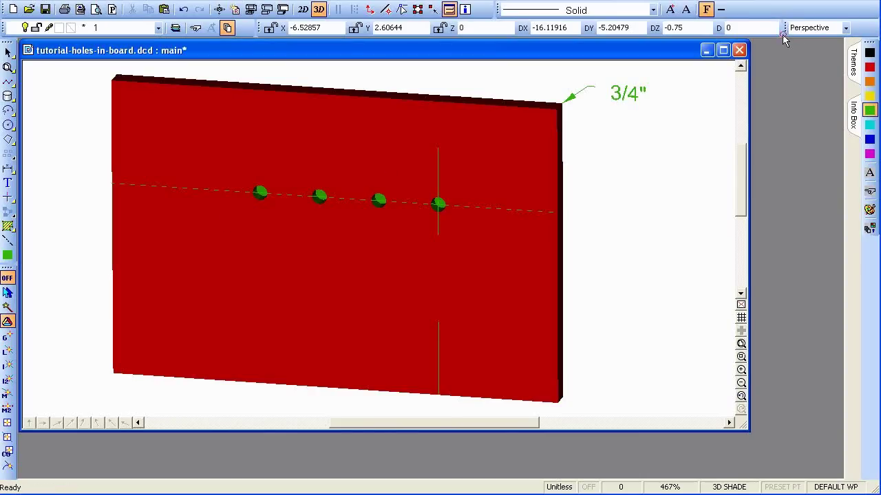
left_click_drag(785, 28, 429, 98)
- Aim the camera at the rightmost hole and orbit the shaded board to an angled view
left_click(812, 98)
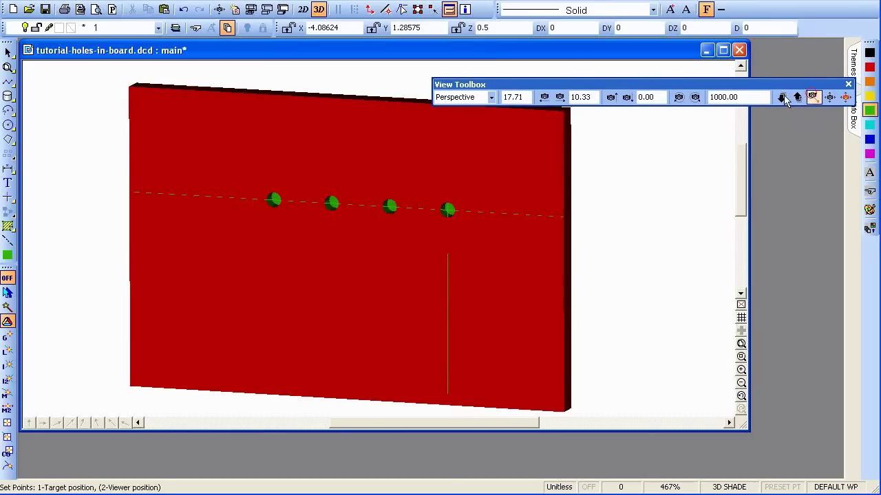
left_click(447, 212)
left_click(445, 211)
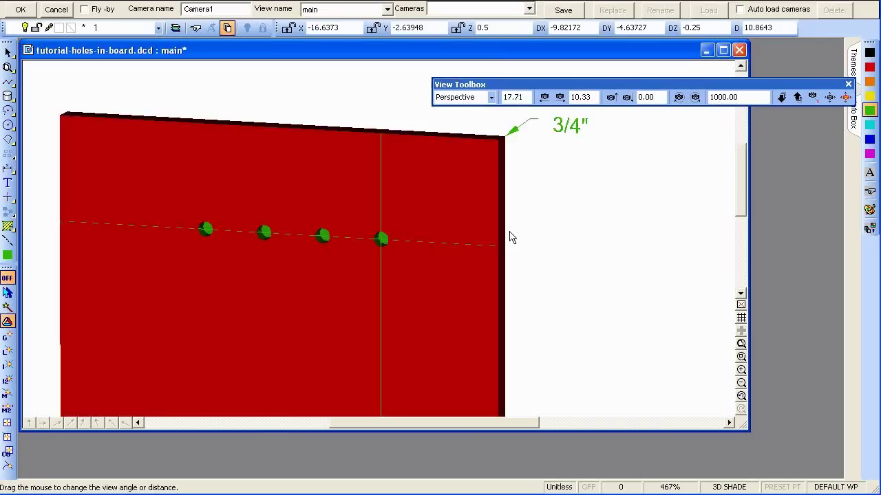
left_click_drag(511, 236, 380, 243)
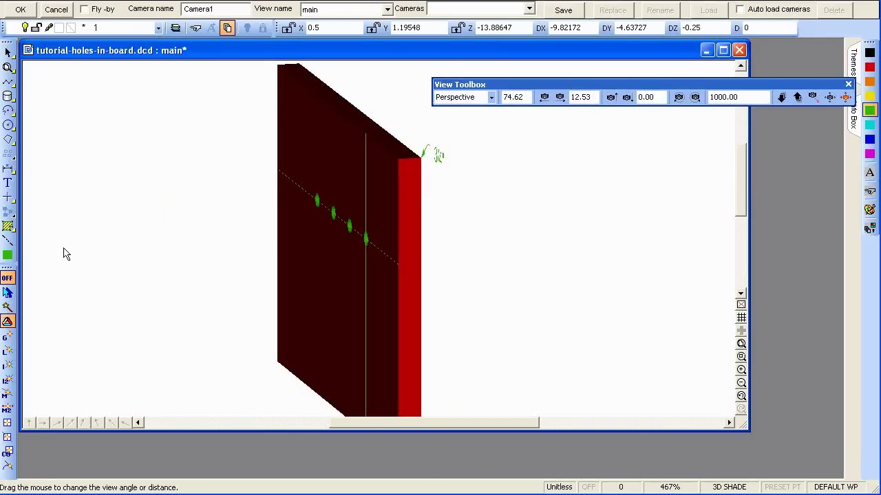
left_click_drag(165, 234, 381, 240)
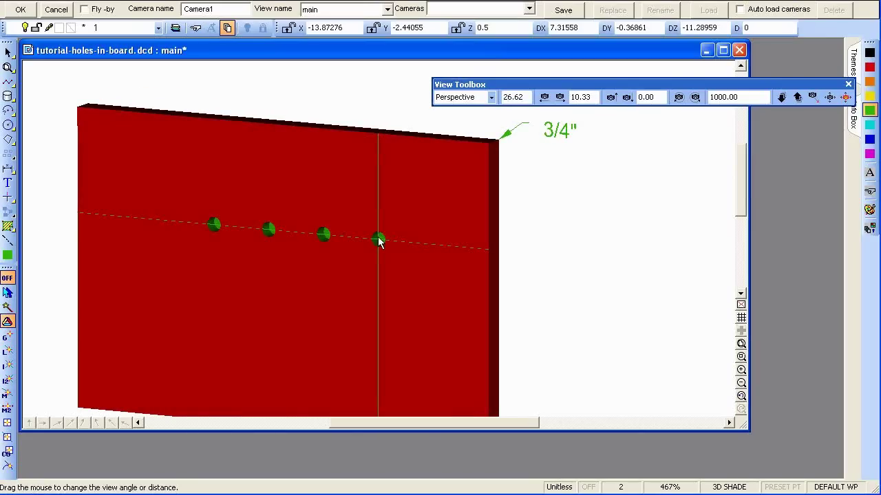
- Zoom into a window drawn around the rightmost hole for a close-up view
key("Return")
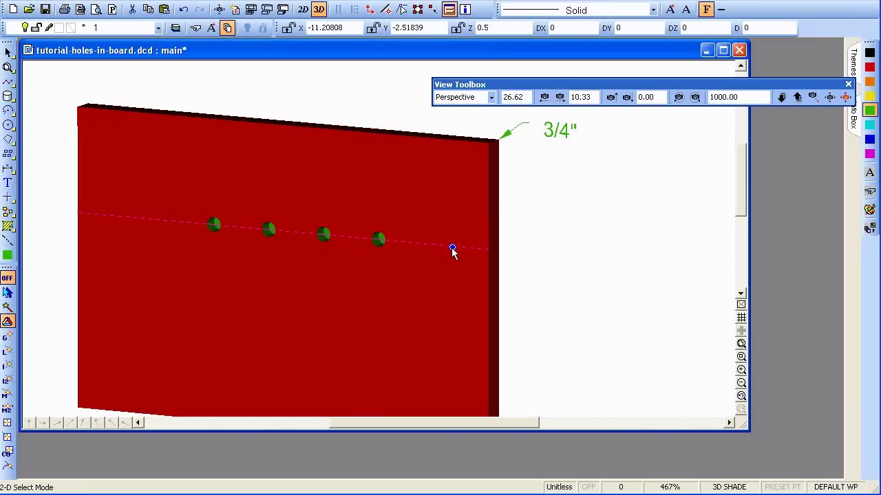
key("z")
left_click(356, 219)
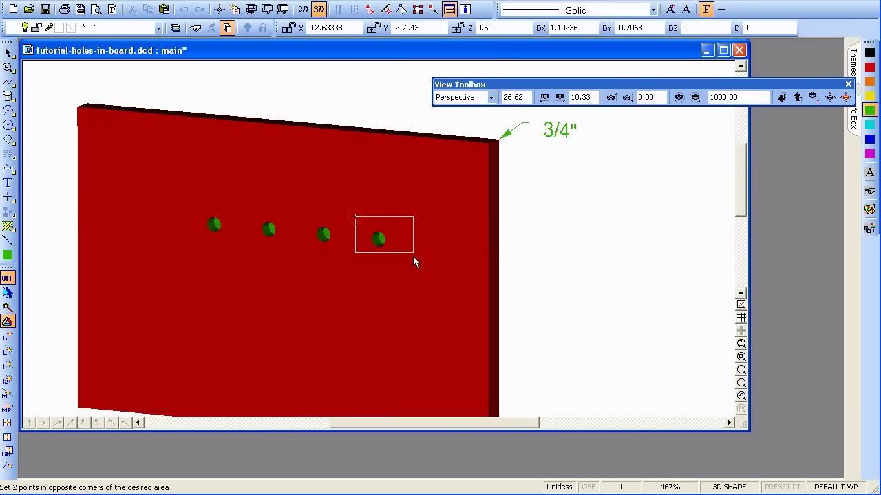
left_click(426, 271)
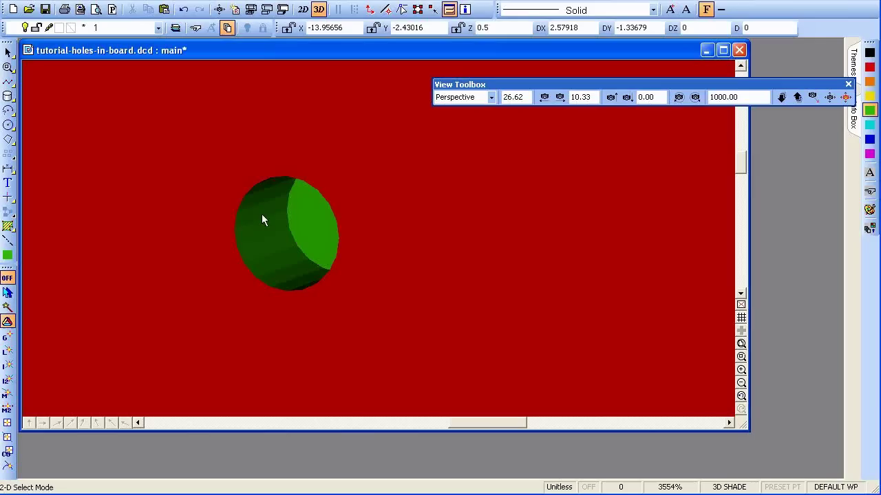